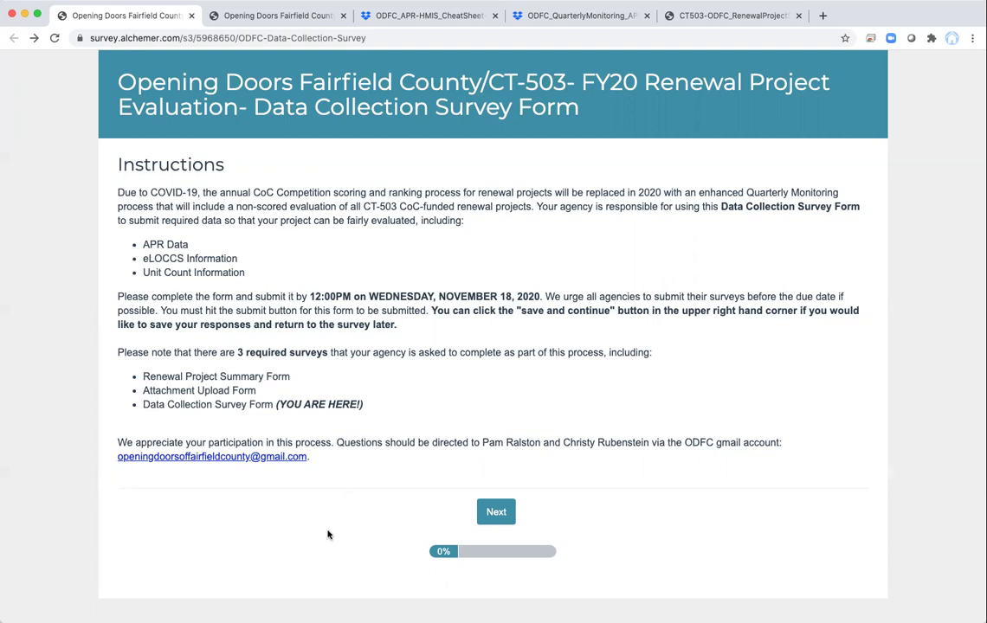
Begin the Data Collection Survey Form and look through its blank project information and APR data questions.
click(493, 517)
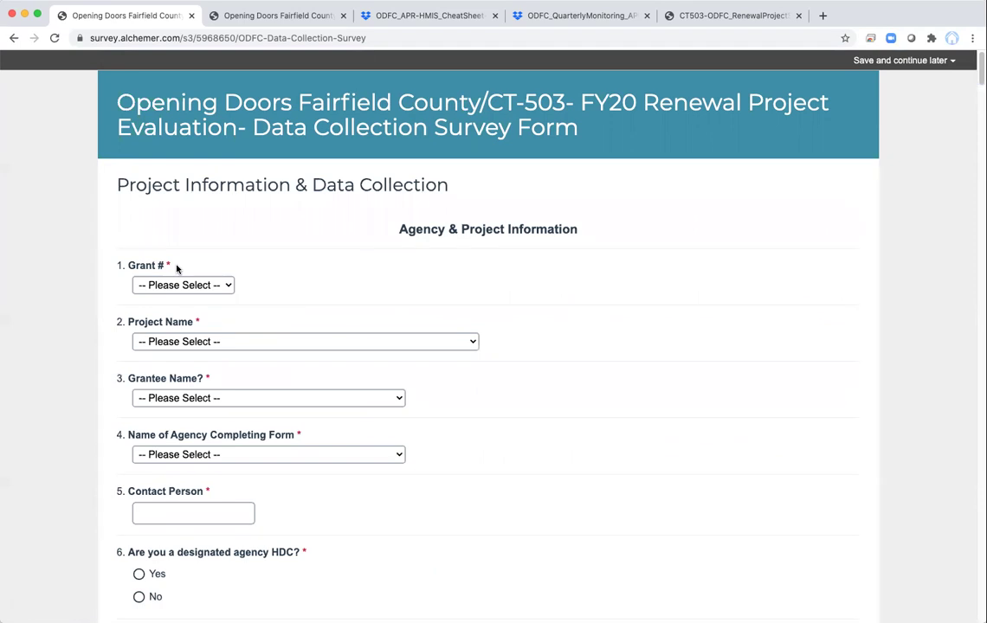
scroll(176, 269, down, 15)
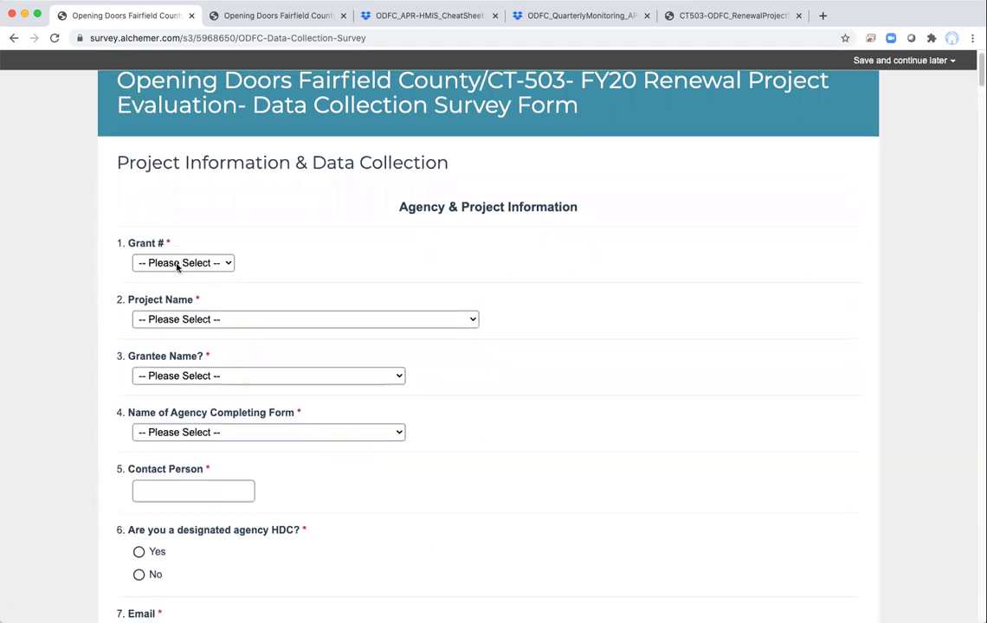
scroll(176, 268, down, 13)
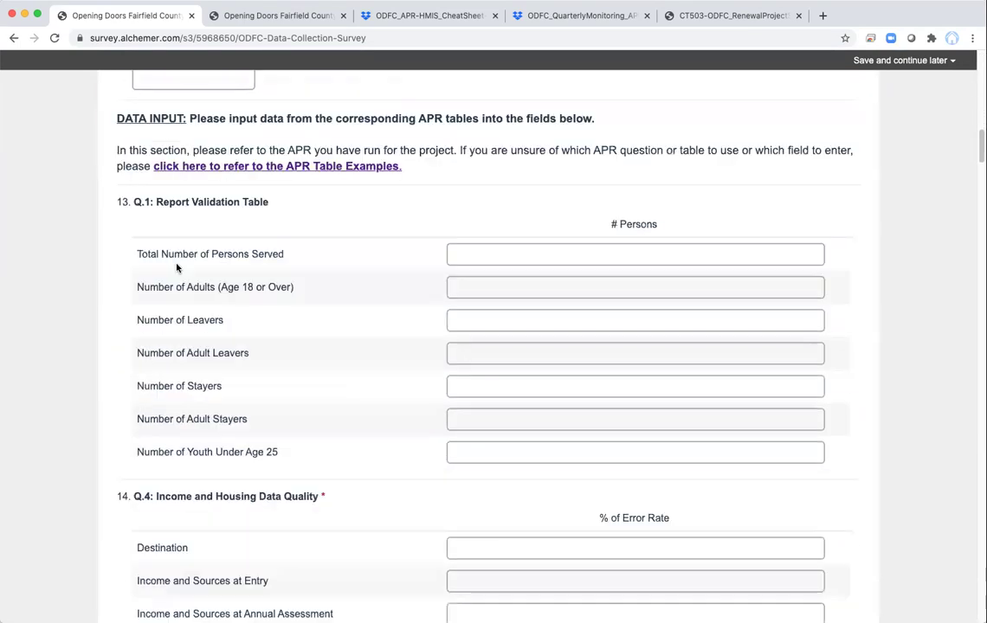
scroll(177, 268, down, 8)
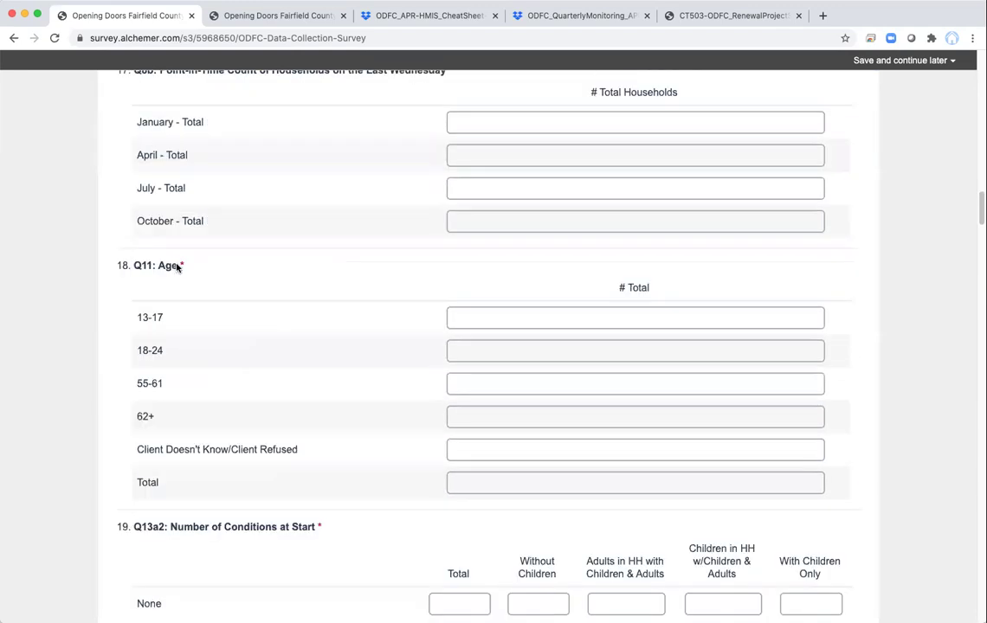
scroll(176, 268, down, 8)
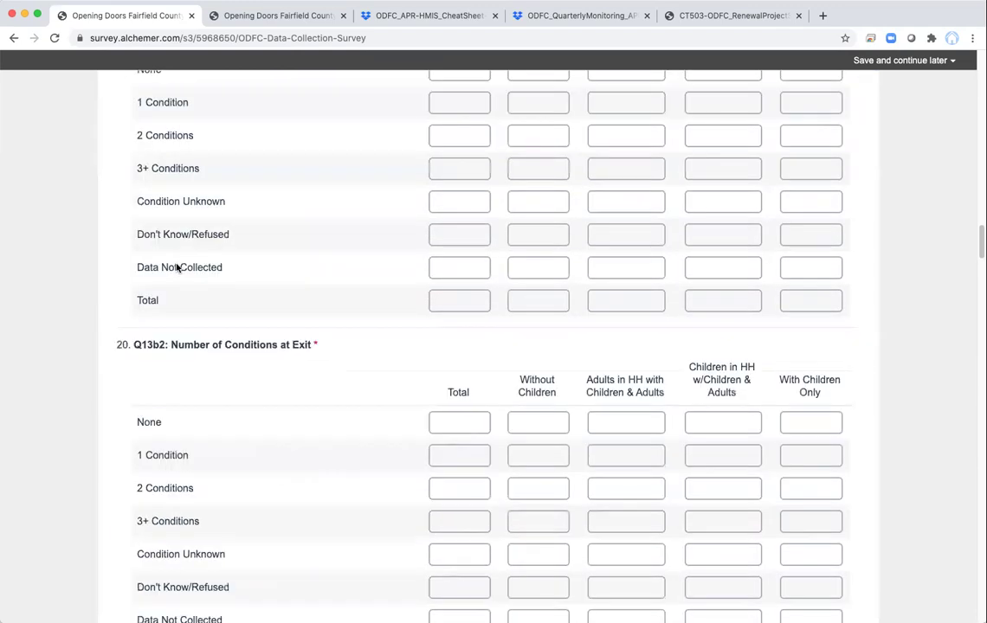
scroll(177, 268, down, 10)
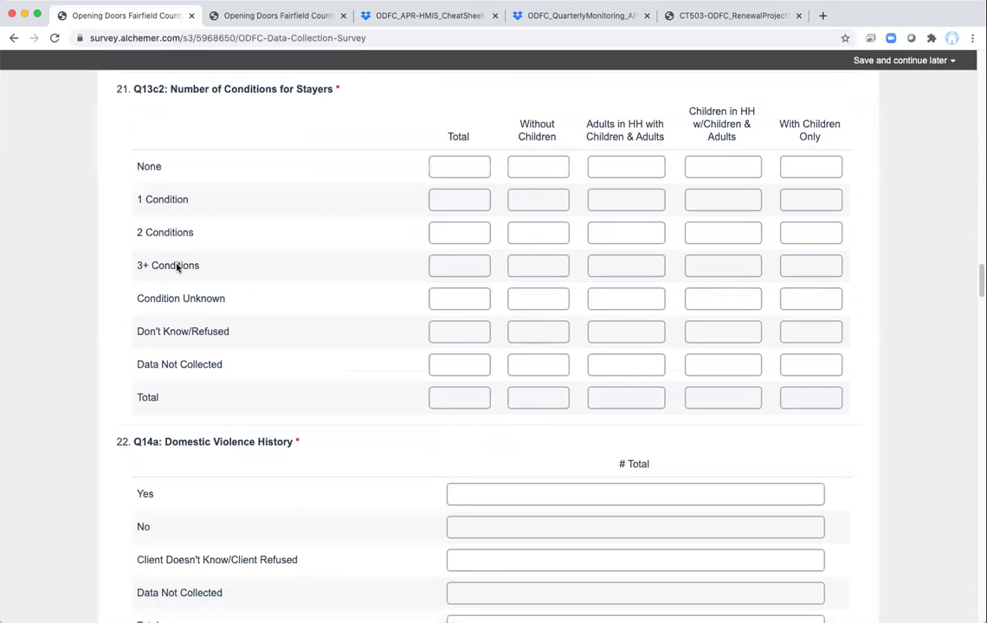
scroll(176, 268, down, 15)
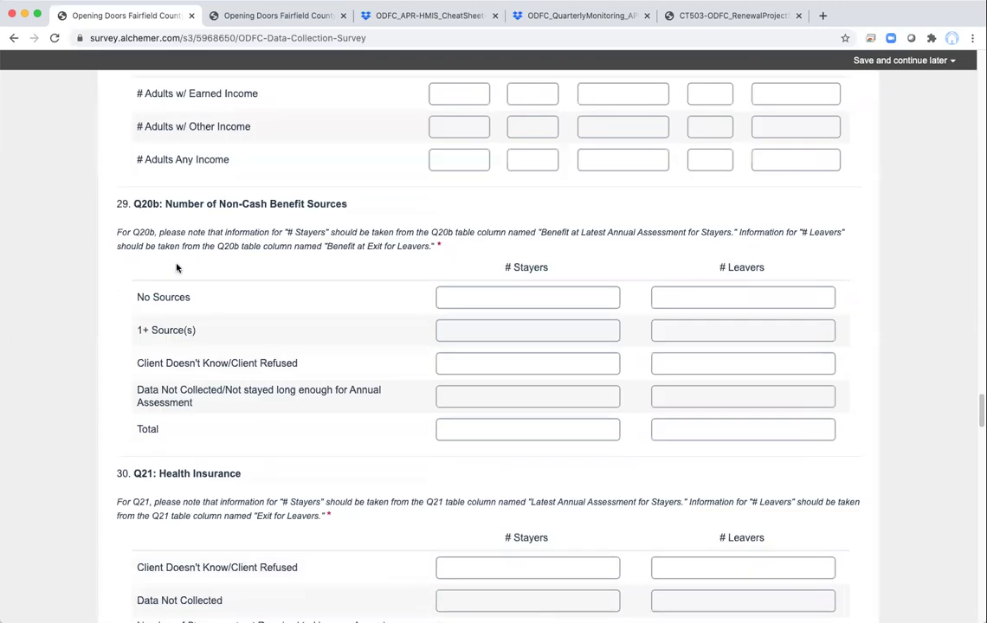
scroll(176, 268, up, 20)
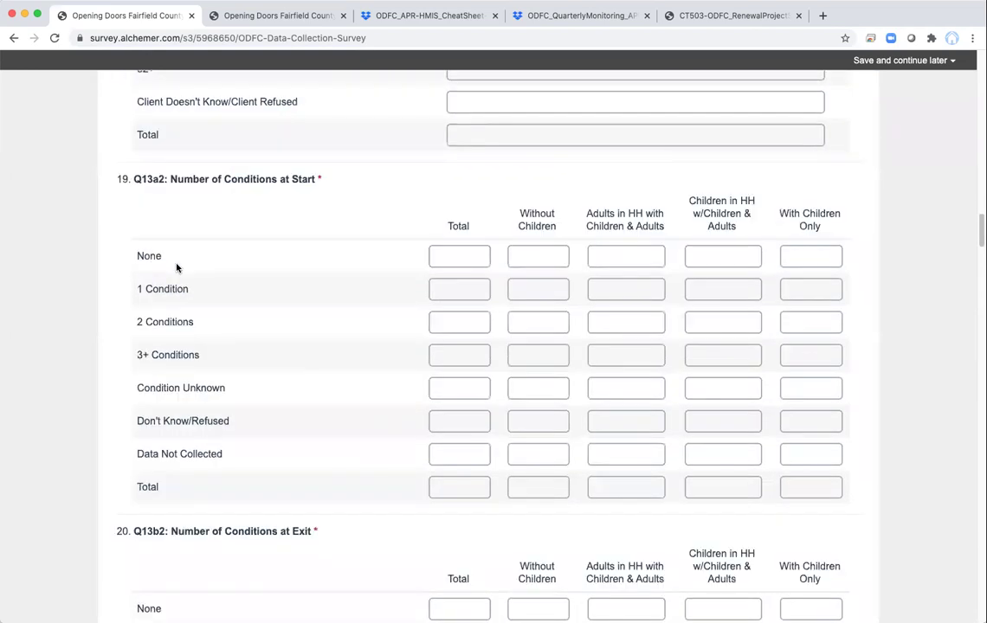
scroll(177, 268, up, 20)
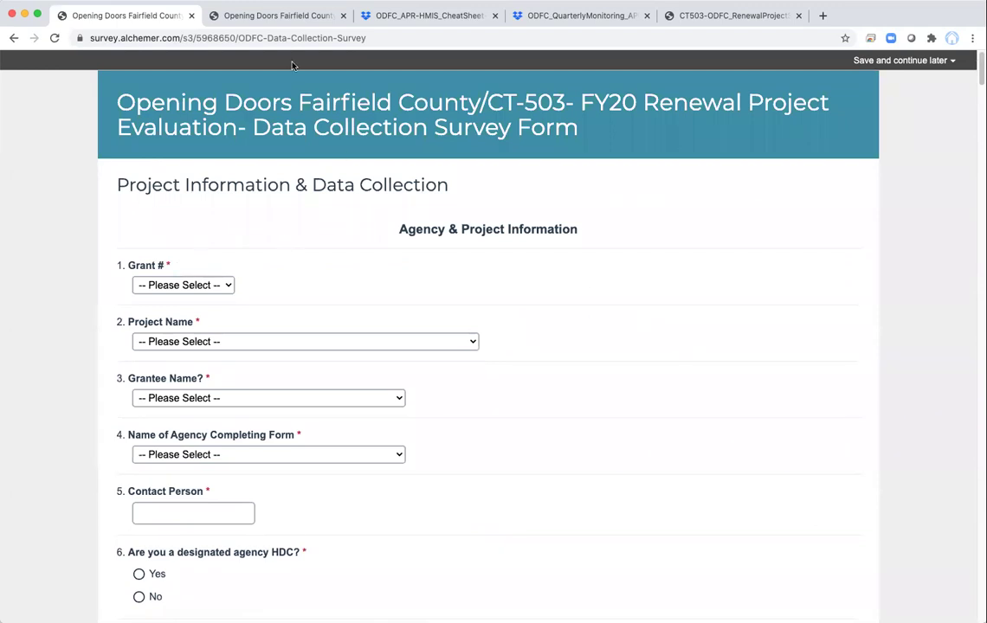
Switch to the already filled-in copy of the survey and review the Agency & Project Information answers and the APR Data instructions.
click(260, 16)
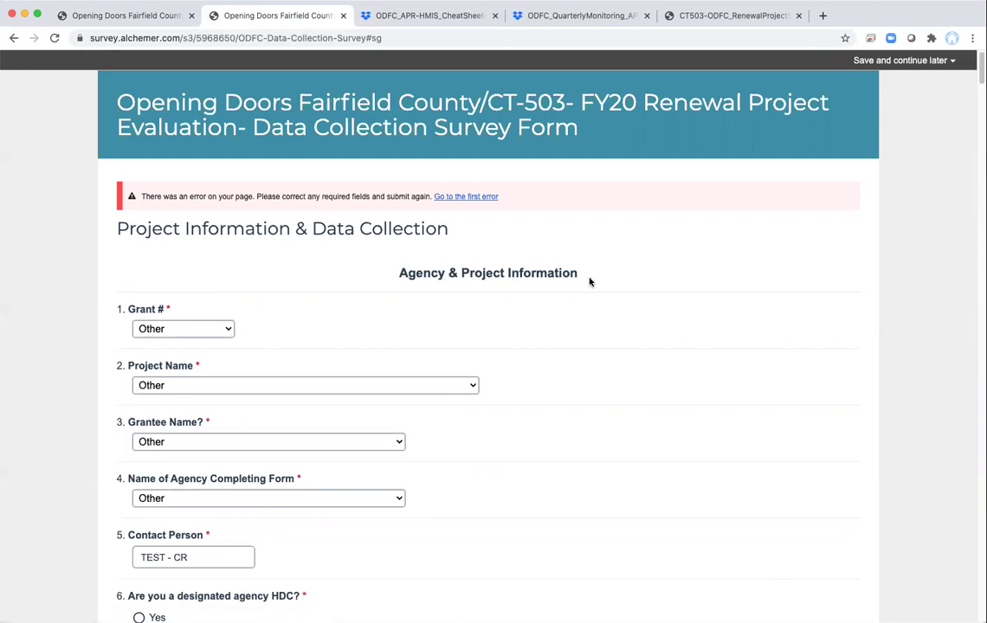
scroll(589, 281, down, 3)
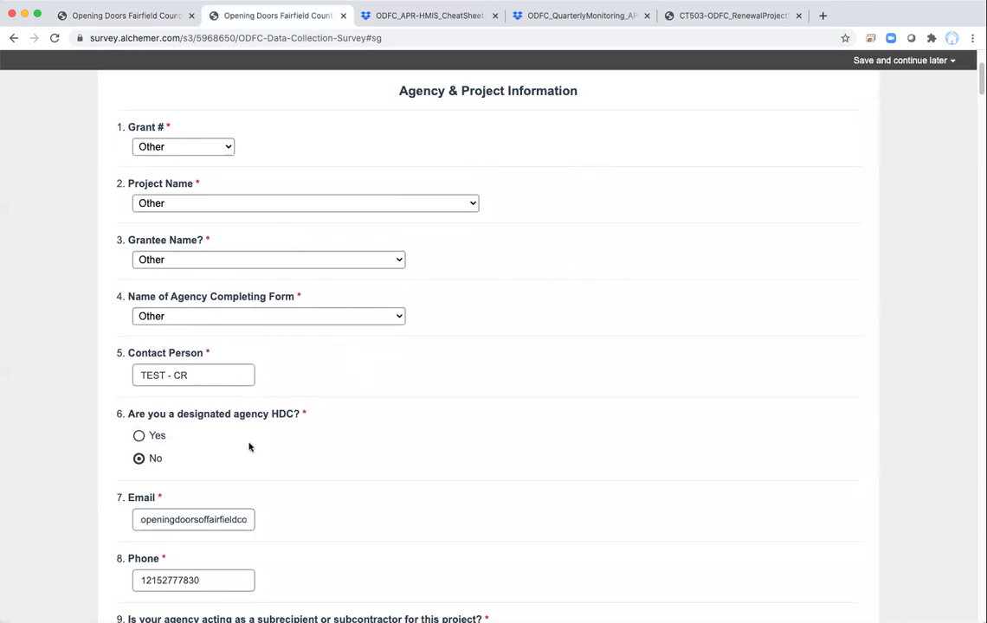
scroll(512, 381, down, 1)
scroll(512, 381, down, 3)
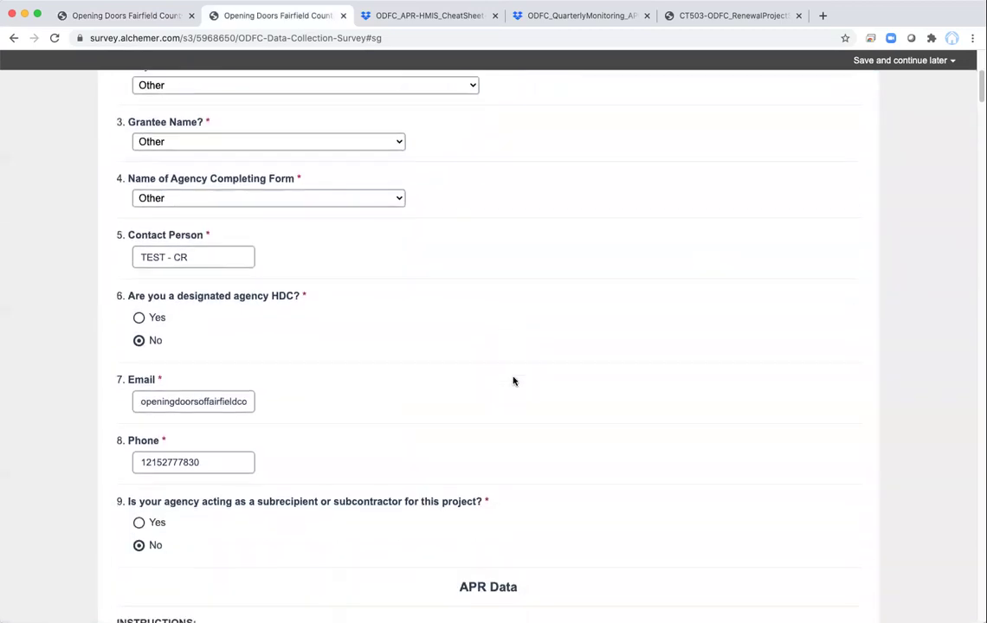
scroll(513, 381, down, 8)
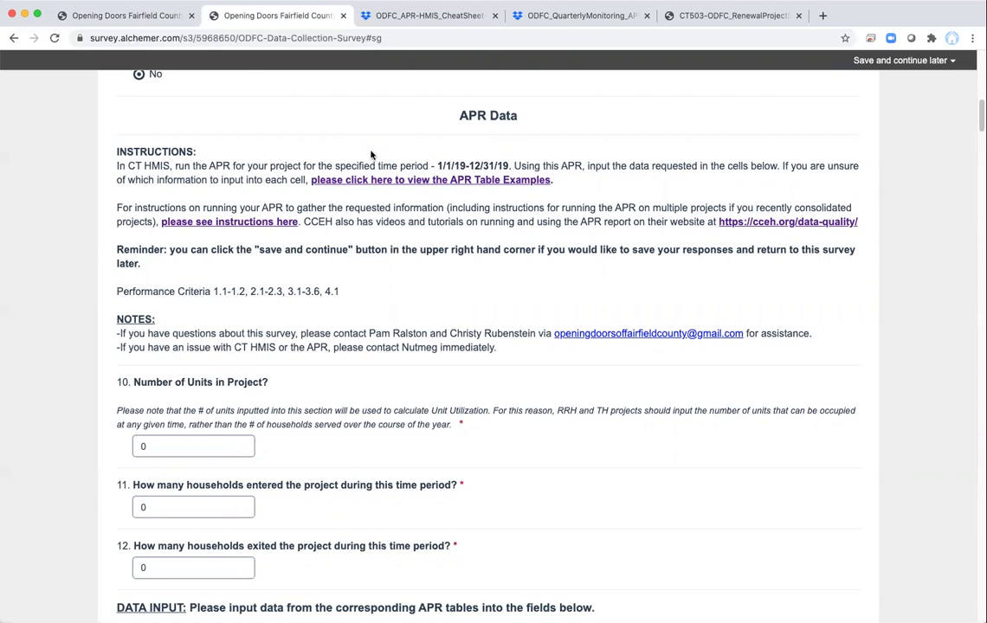
Check the linked instructions for running the APR, and examine the APR Table Examples PDF from Q1 through Q13a2.
click(270, 223)
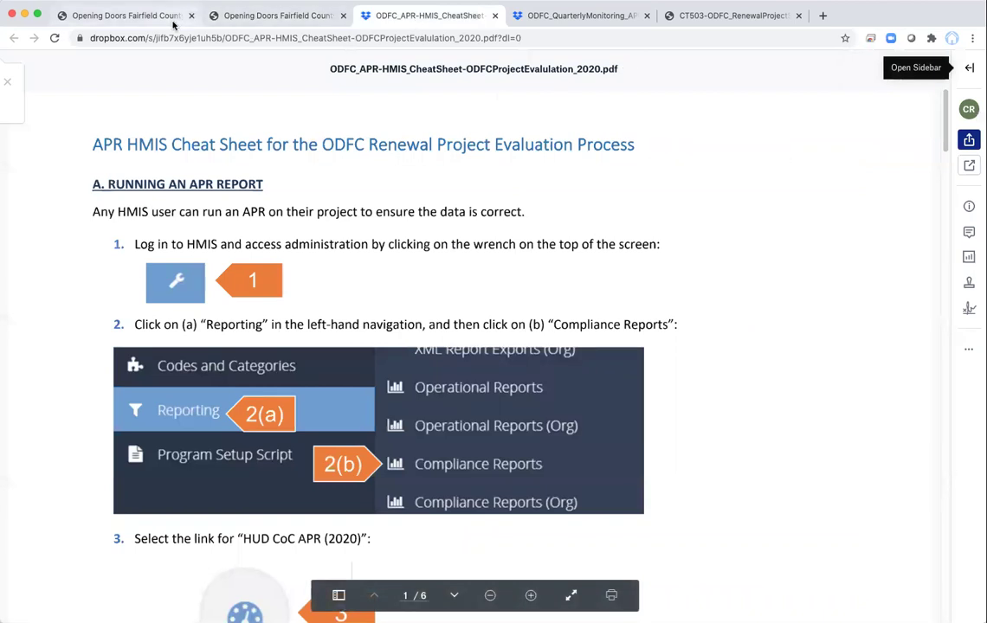
click(272, 17)
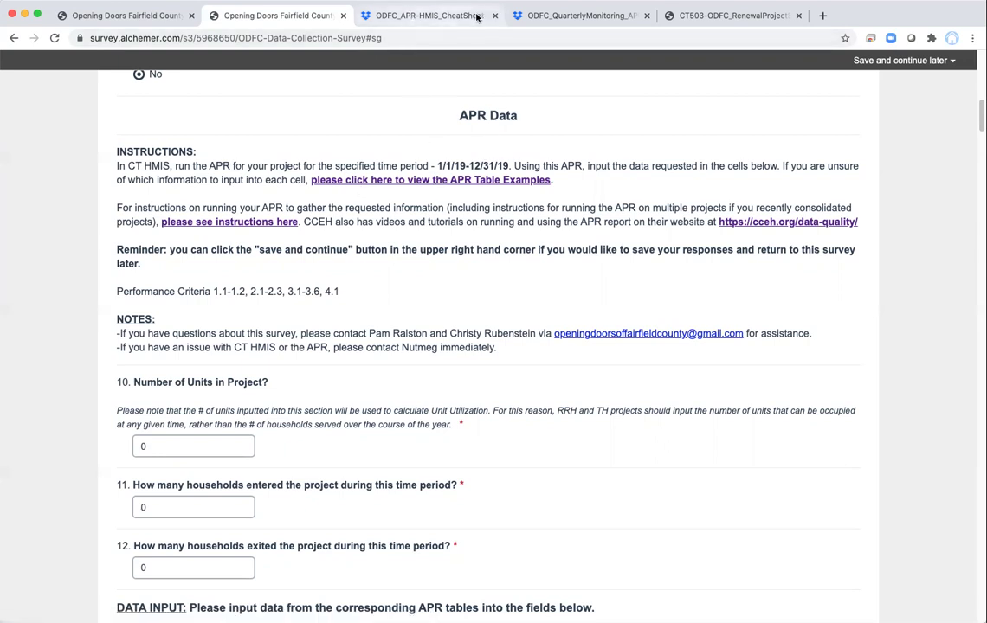
click(572, 16)
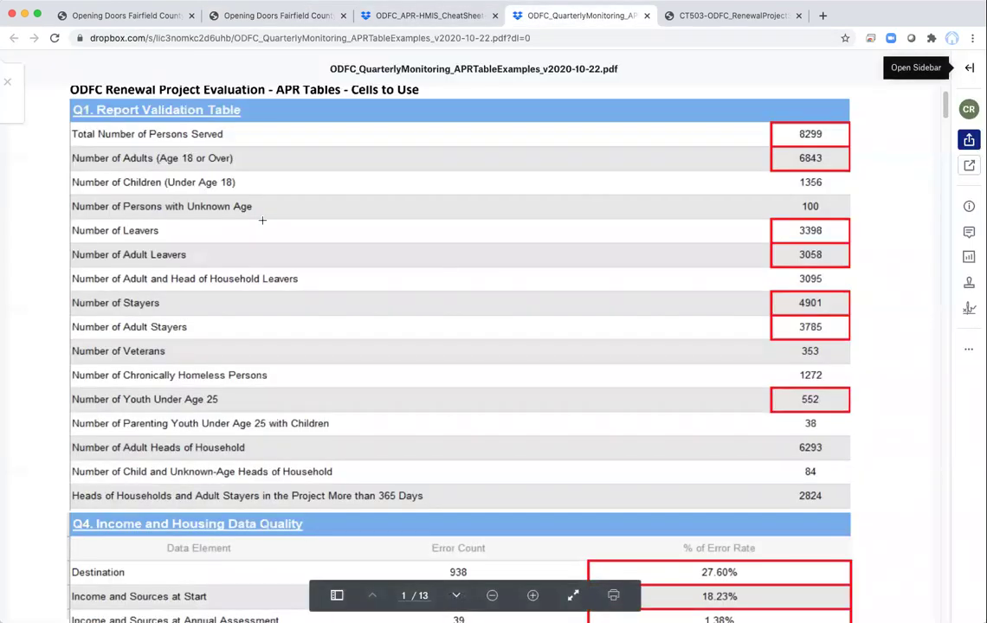
scroll(227, 193, up, 1)
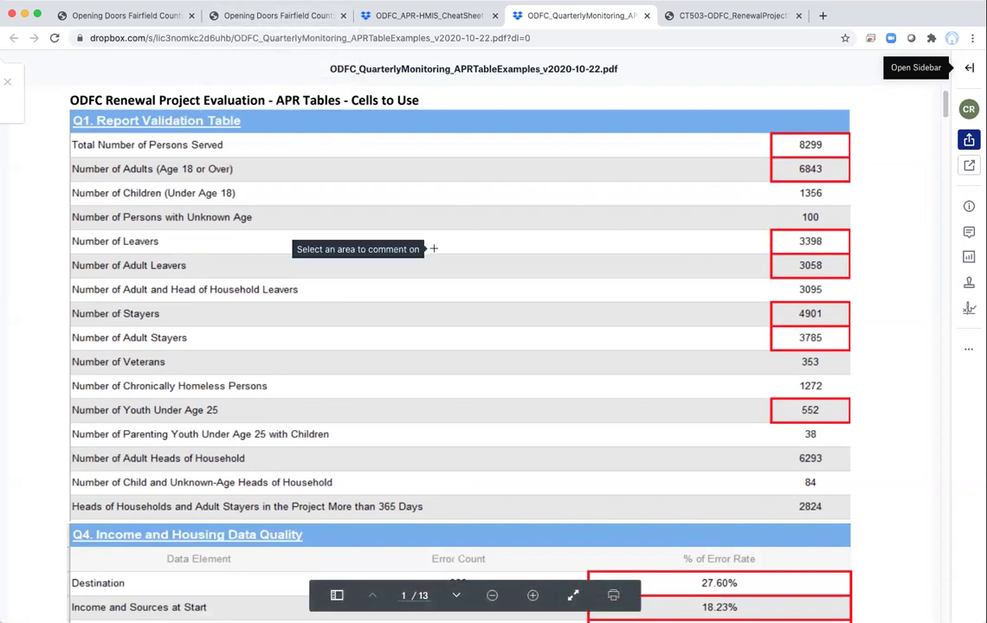
scroll(415, 251, down, 5)
scroll(434, 250, down, 20)
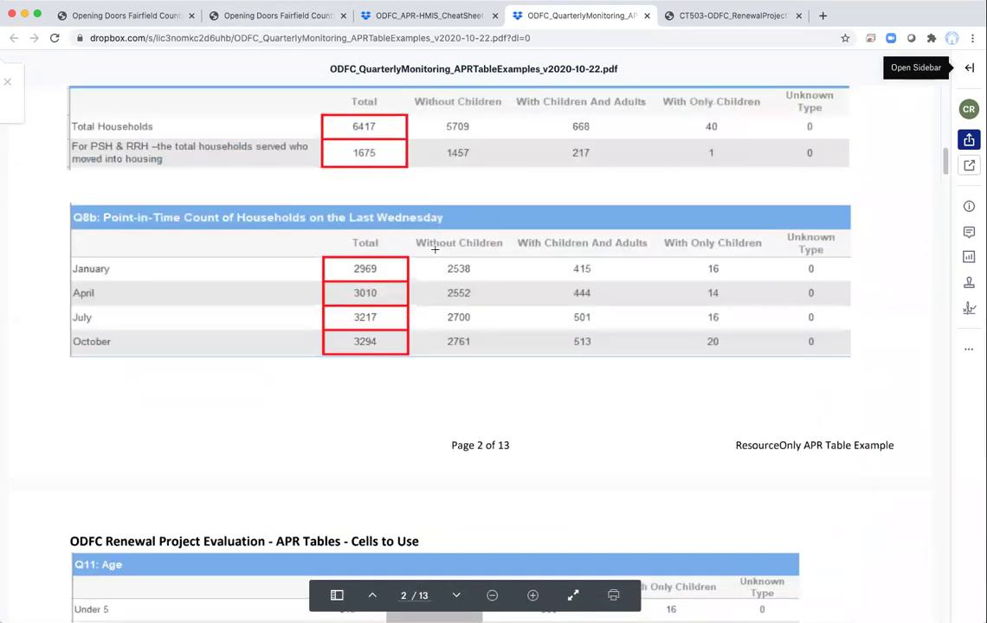
scroll(435, 248, down, 1)
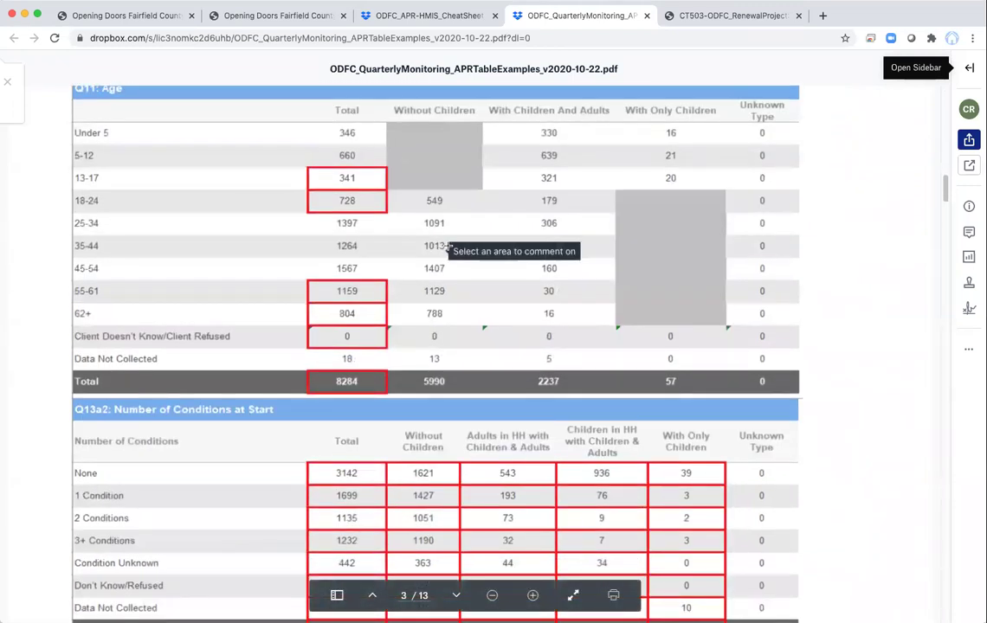
scroll(346, 199, up, 1)
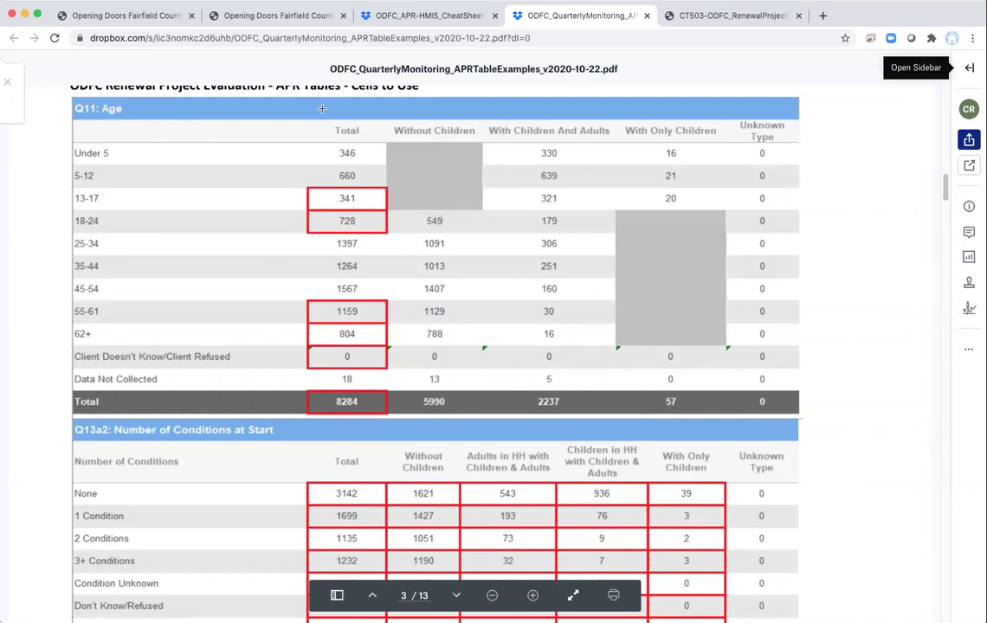
In the filled-in survey, enter 0 as the Stayers total in question 32, Q22a1 Length of Participation (part 2 of 2).
click(303, 14)
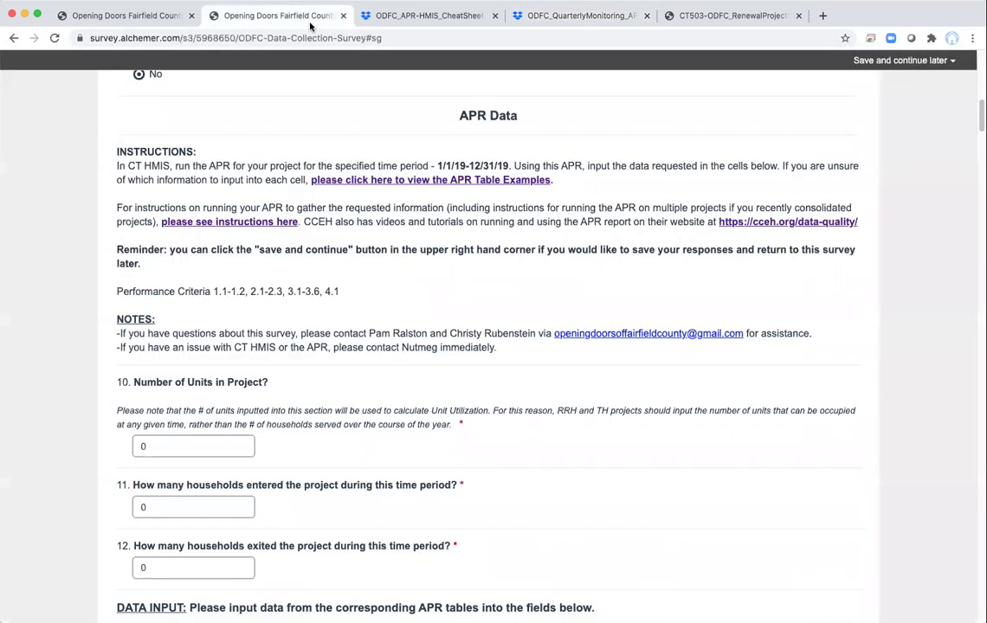
scroll(420, 312, down, 2)
scroll(424, 300, down, 10)
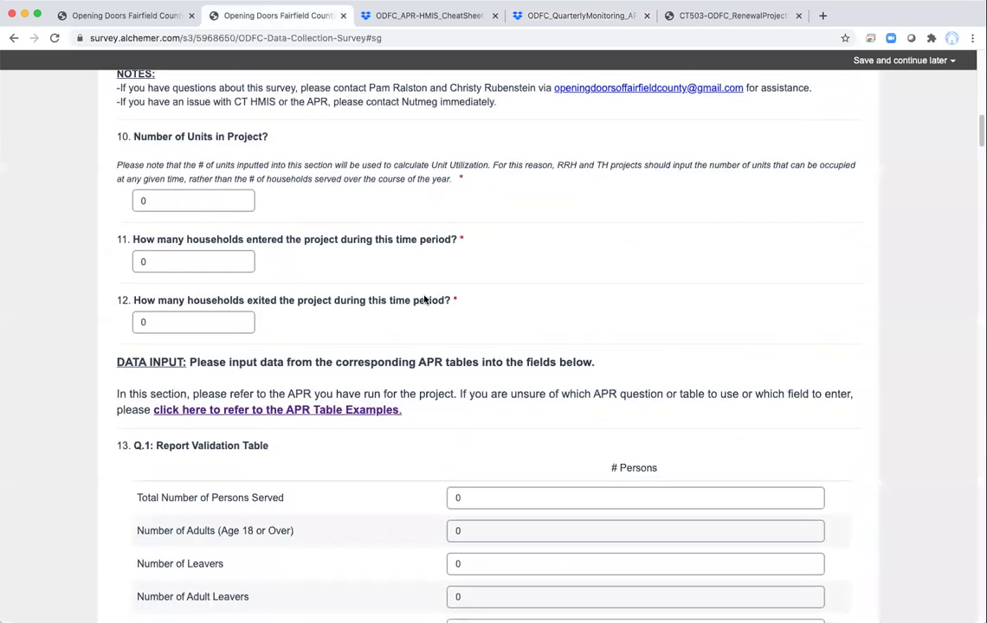
scroll(422, 301, down, 6)
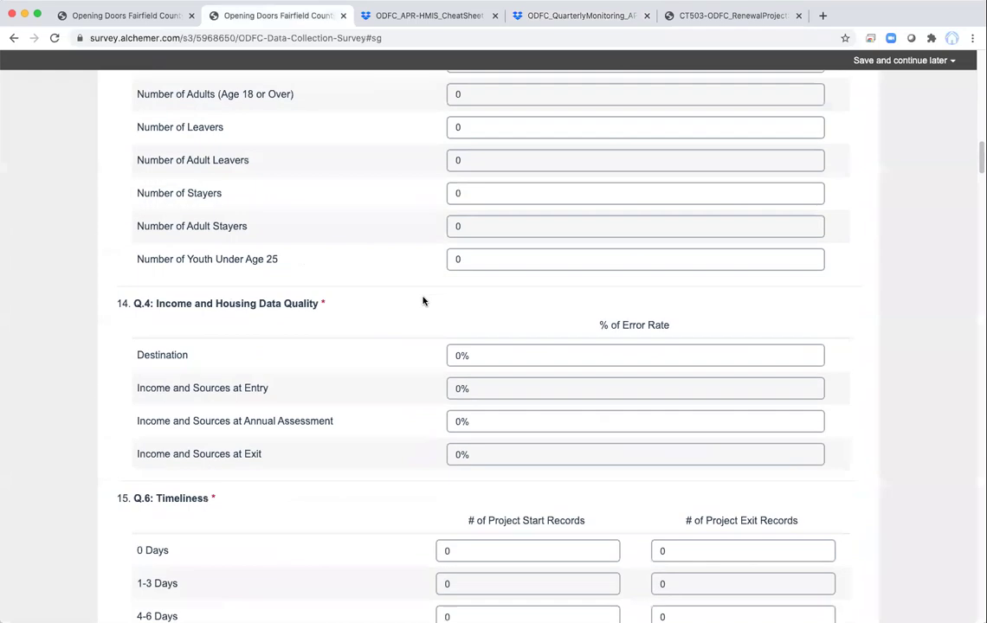
scroll(422, 300, down, 9)
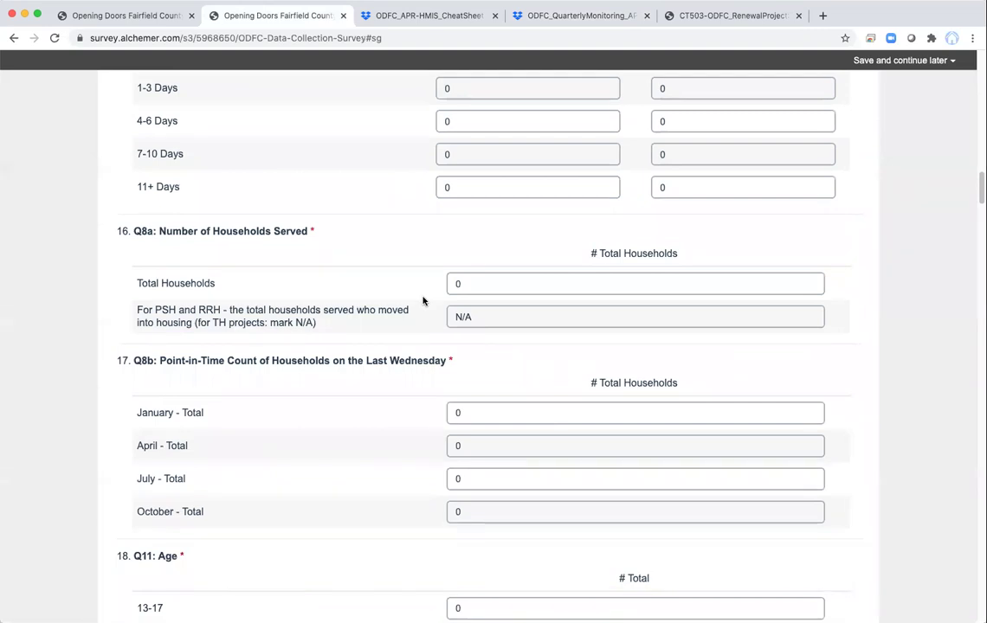
scroll(423, 301, down, 3)
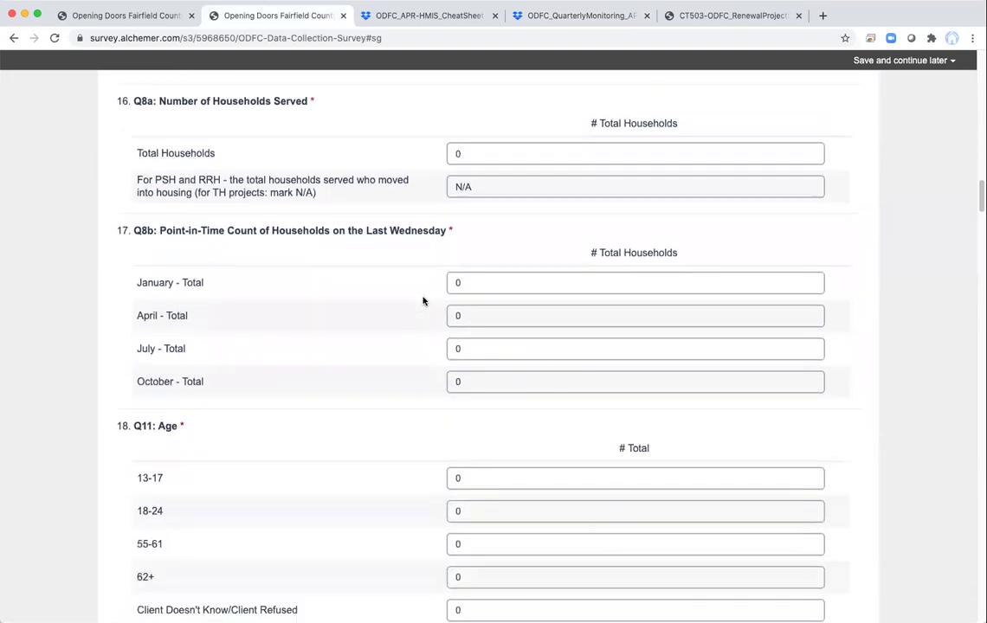
scroll(423, 301, down, 3)
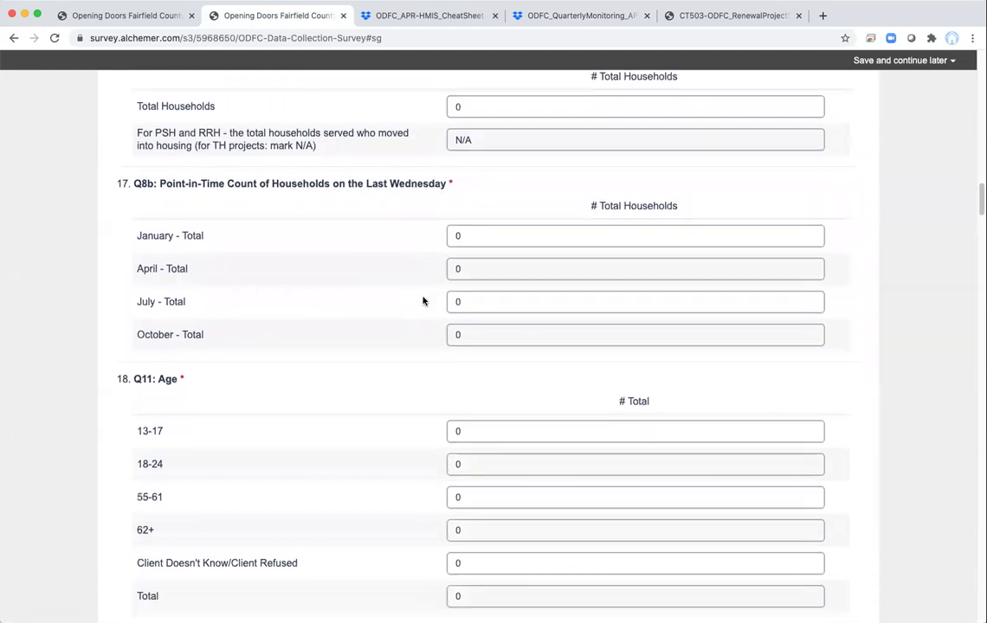
scroll(422, 300, down, 20)
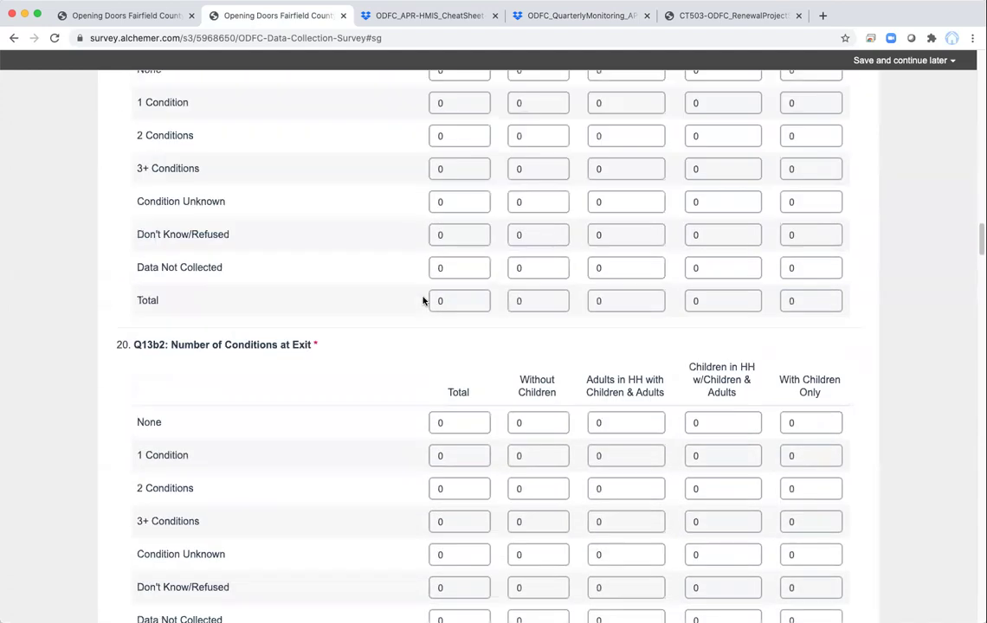
scroll(422, 300, down, 20)
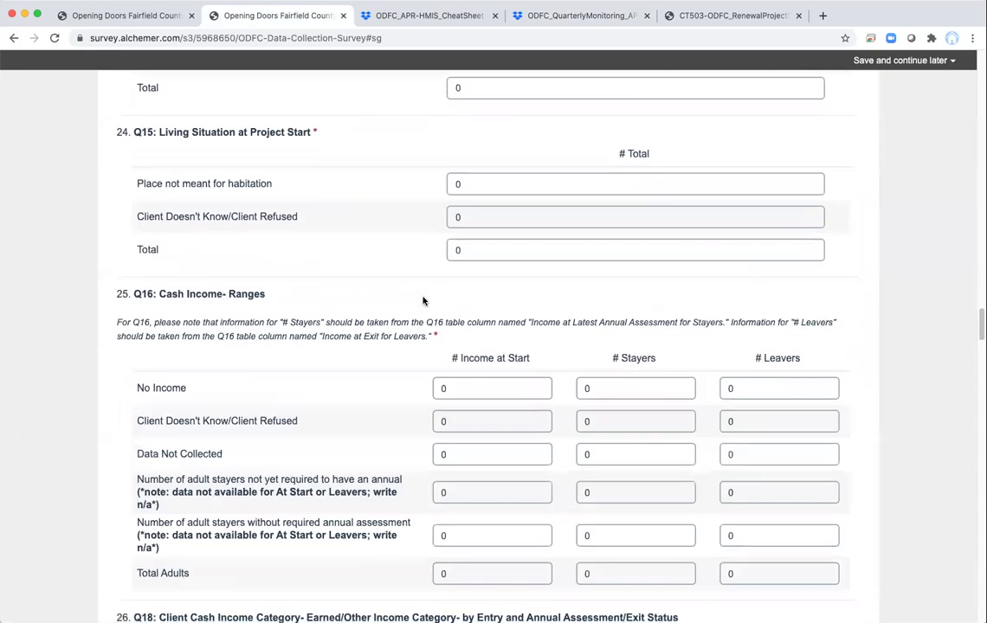
scroll(423, 300, down, 20)
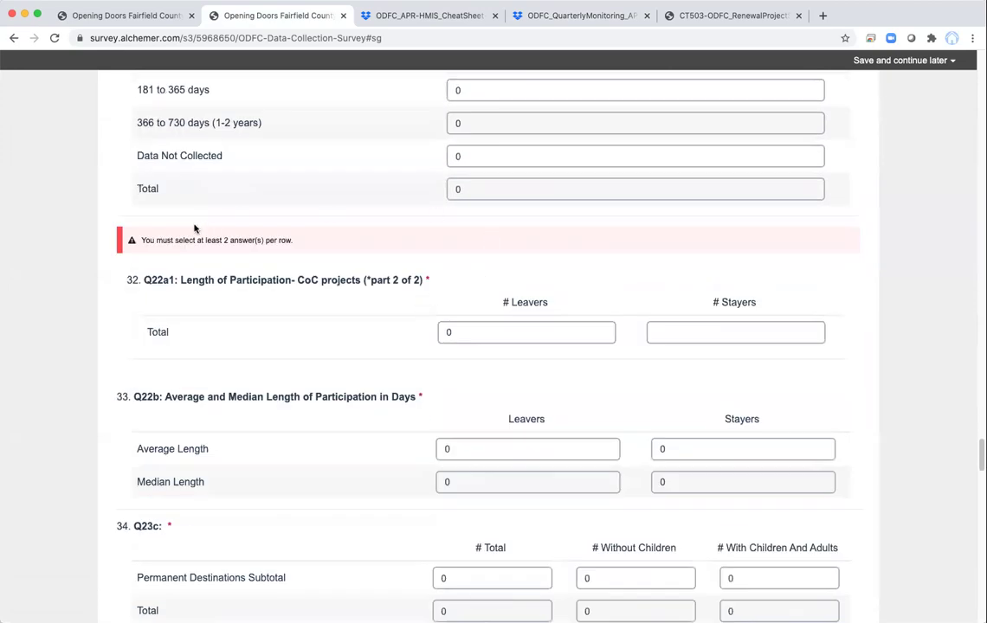
click(676, 333)
text(0)
Read the eLOCCS Data instructions, and view the form for saving progress by email without saving.
scroll(676, 334, down, 5)
scroll(493, 347, down, 5)
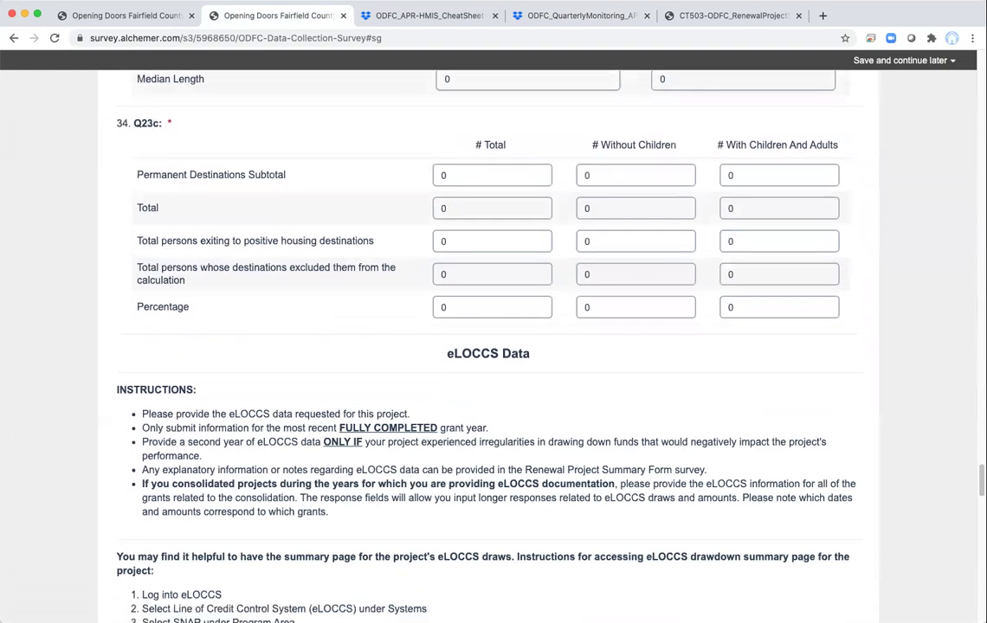
scroll(494, 346, down, 2)
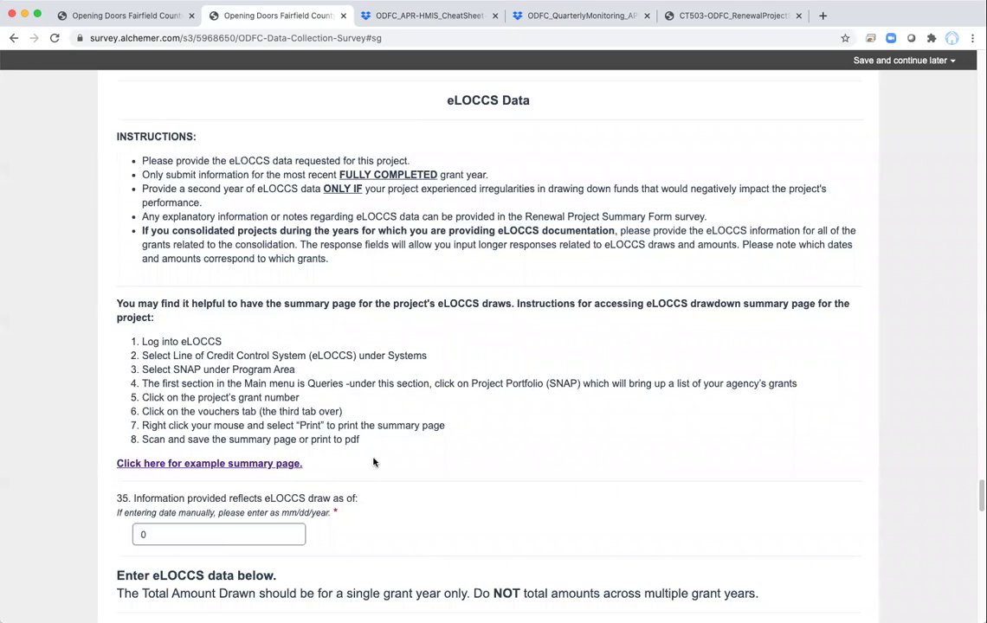
click(887, 62)
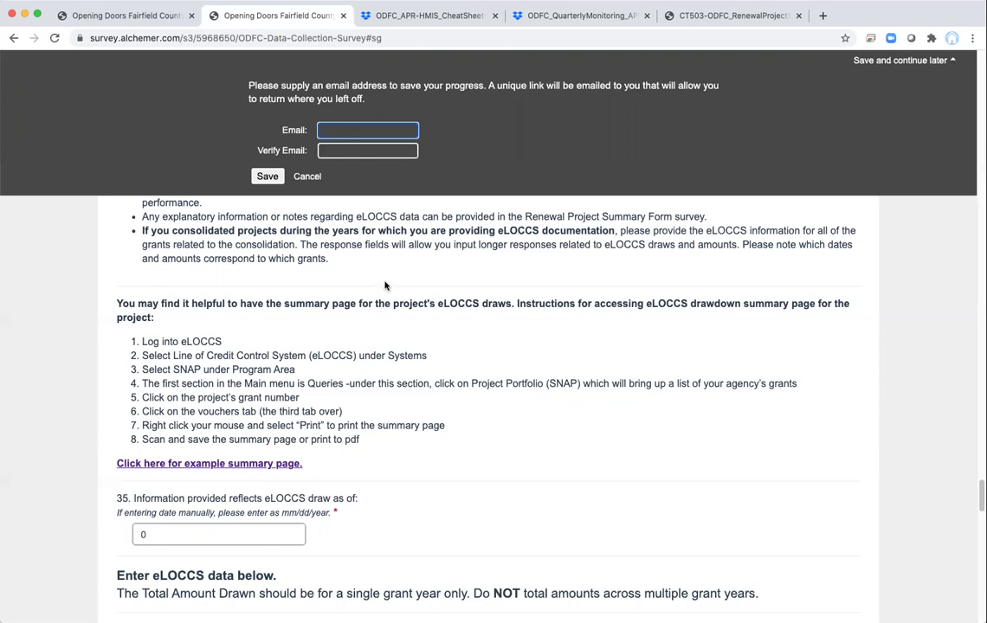
click(308, 176)
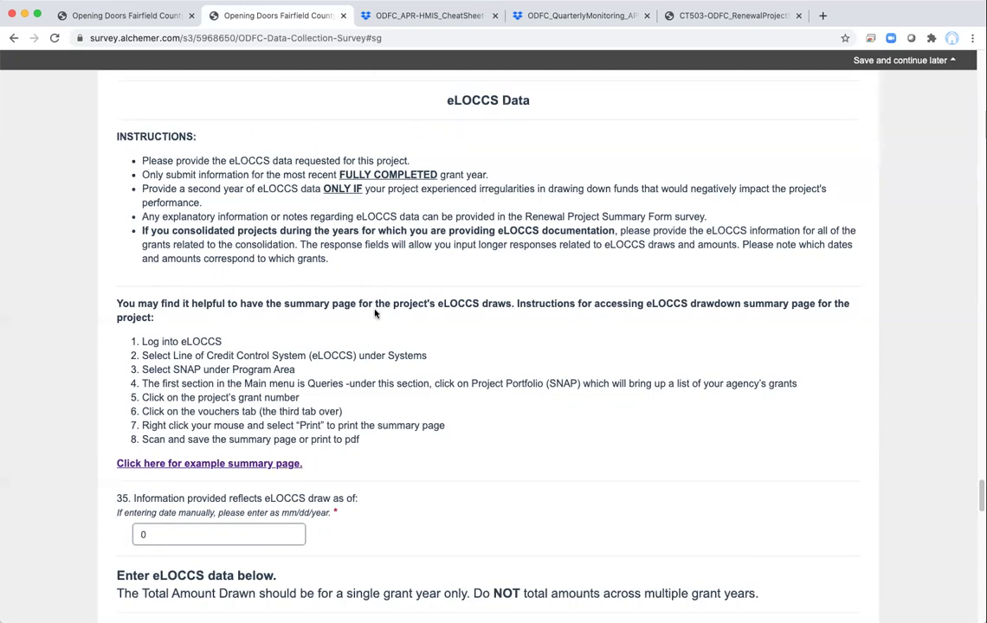
Review the eLOCCS Data summary page instructions and questions 35 through 42, including the second grant year fields.
scroll(381, 298, down, 4)
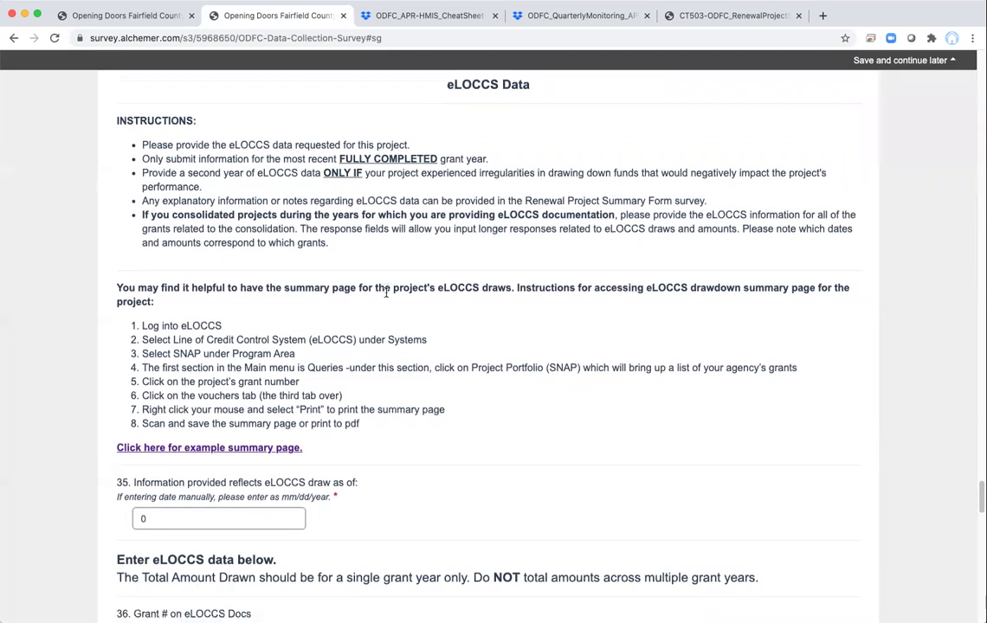
scroll(386, 294, down, 10)
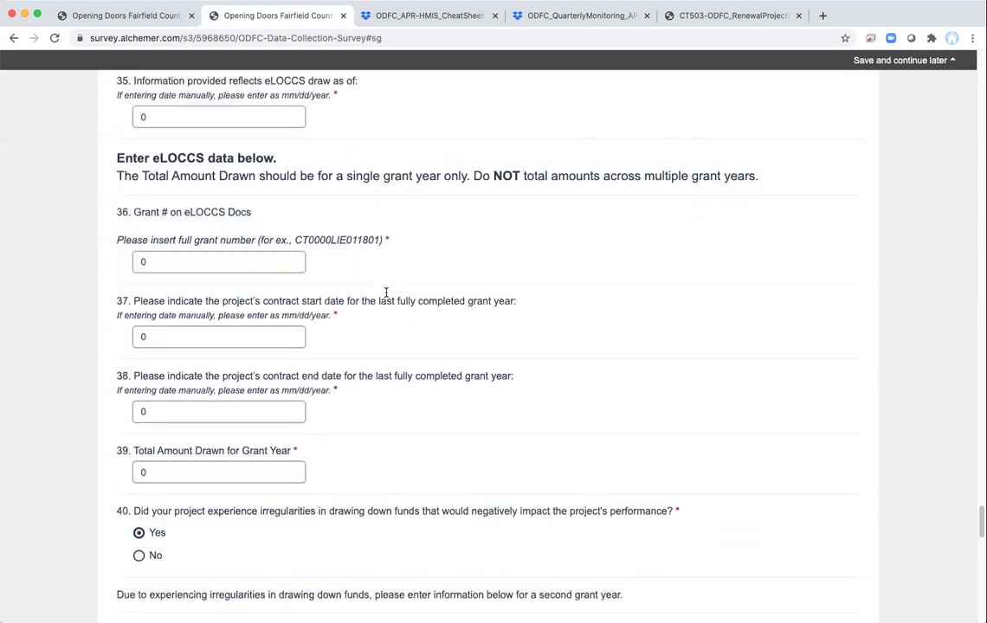
scroll(385, 303, down, 10)
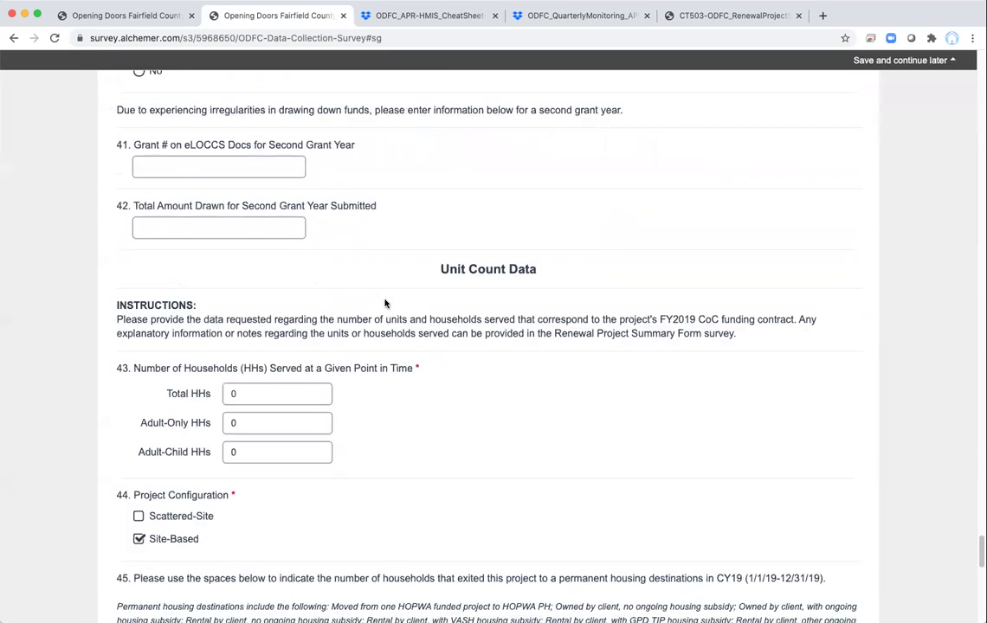
Check the Unit Count Data answers in questions 43 through 47, including the HMFA bedroom table, and submit the survey.
scroll(385, 303, down, 2)
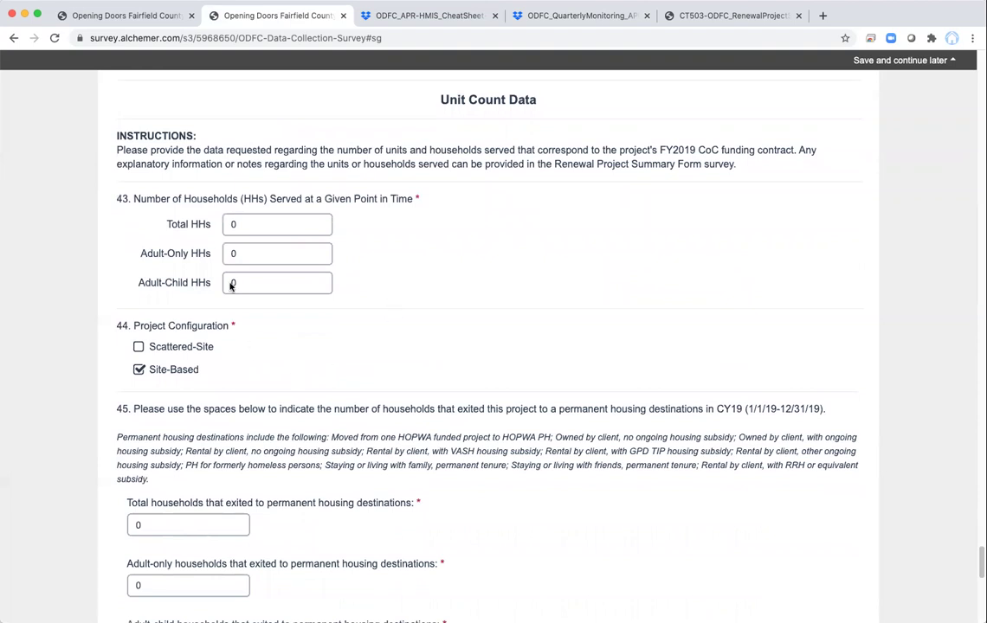
scroll(277, 428, down, 2)
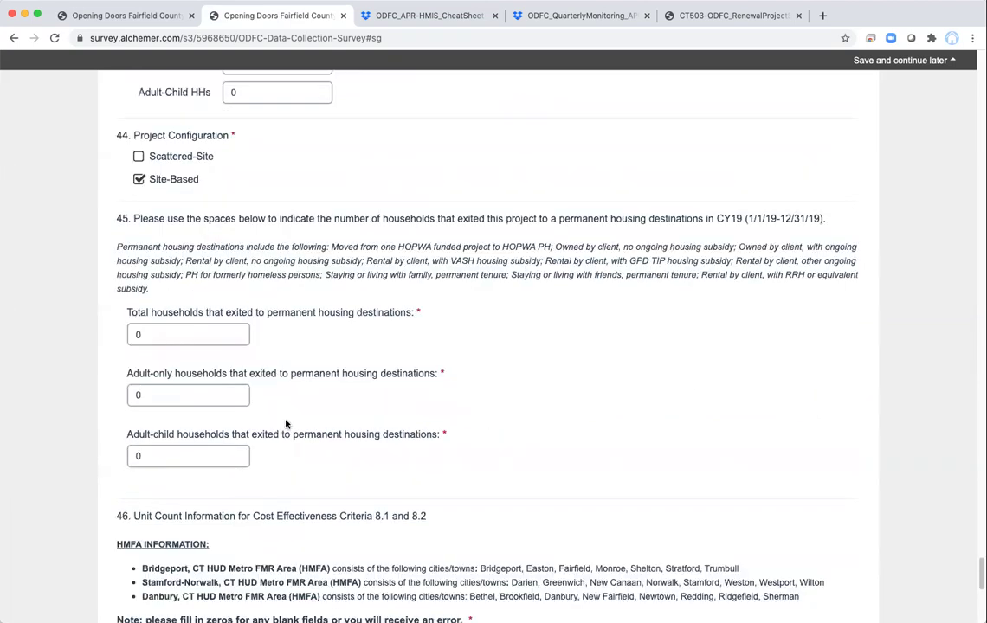
scroll(480, 333, down, 3)
scroll(481, 330, down, 1)
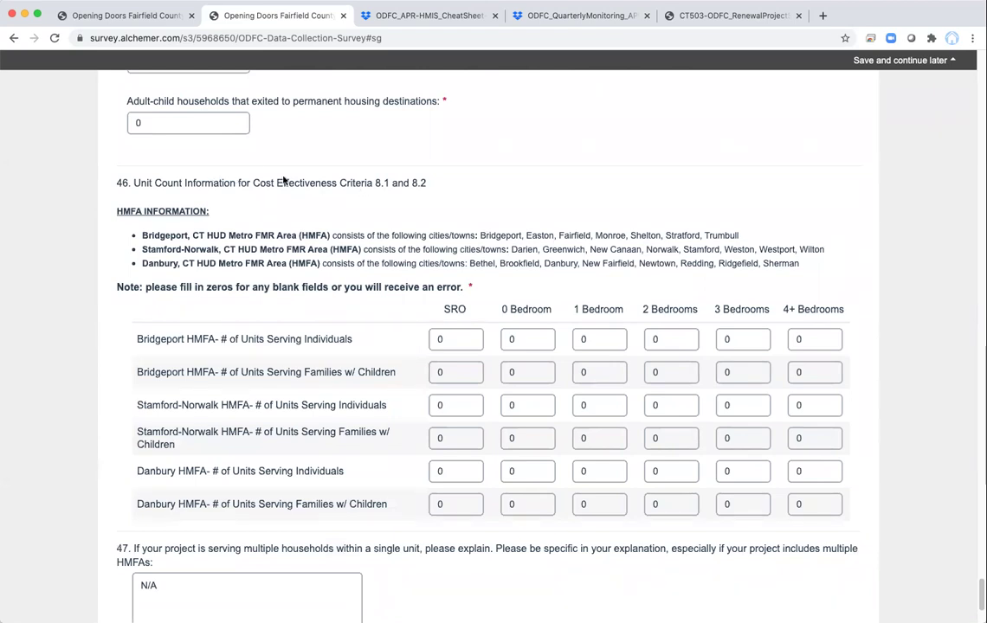
scroll(353, 277, up, 1)
scroll(353, 277, up, 5)
scroll(352, 277, down, 7)
scroll(353, 277, down, 3)
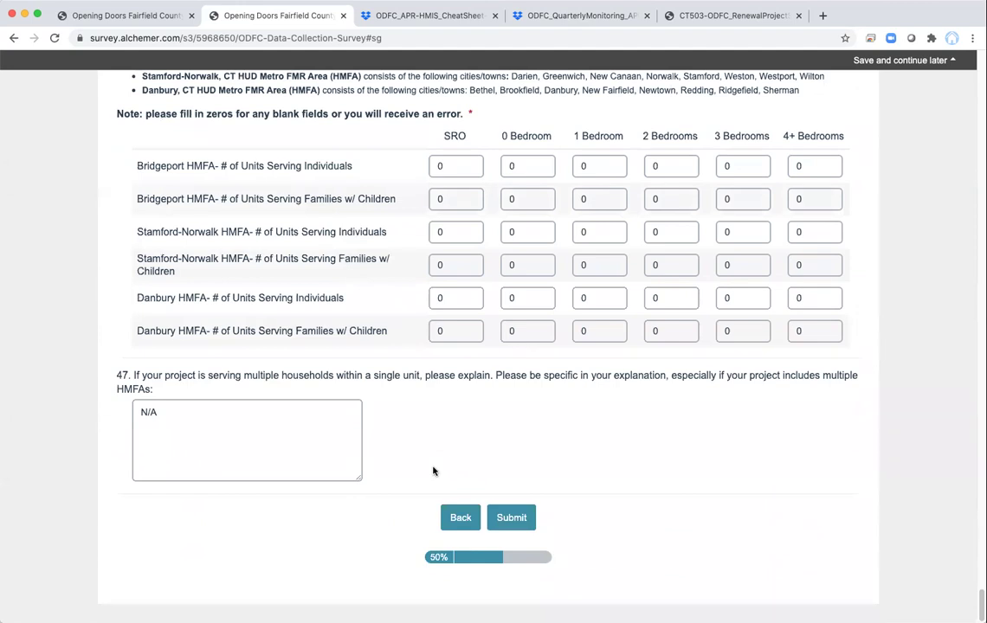
click(513, 518)
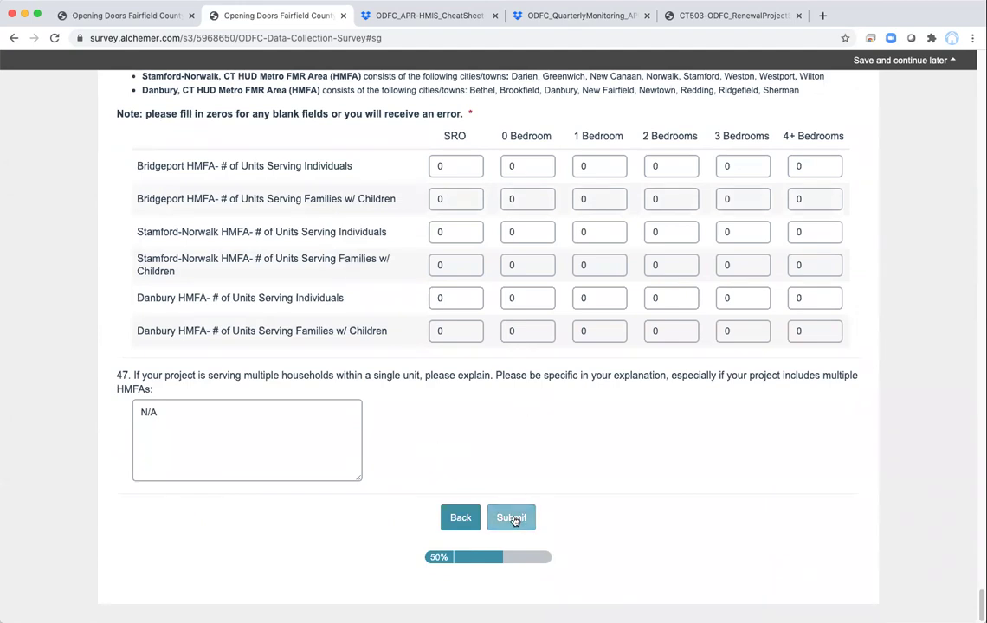